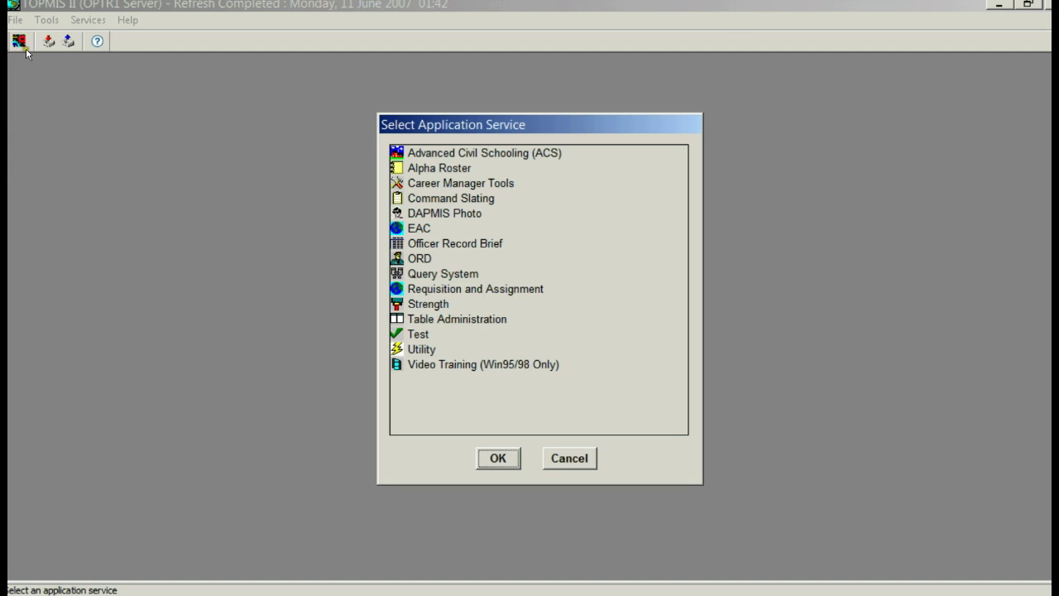
# - Start a new ASSET query from the Query System service
pyautogui.click(446, 275)
pyautogui.doubleClick(447, 279)
pyautogui.doubleClick(447, 241)
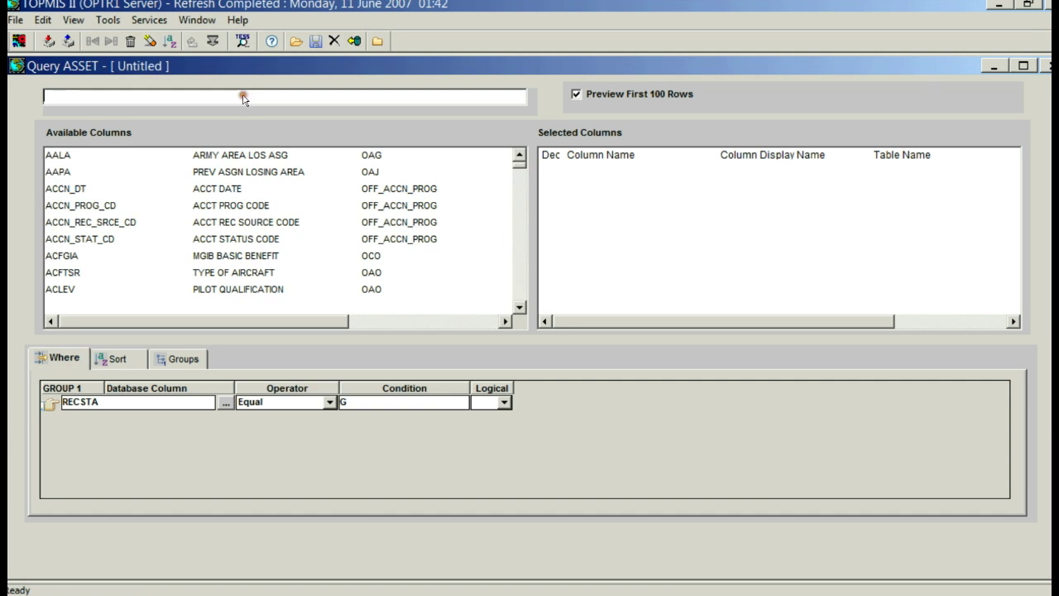
# - Add the NAME and PGRAD columns from the QRY_ASSET table to the query's selected columns
pyautogui.write('NAME')
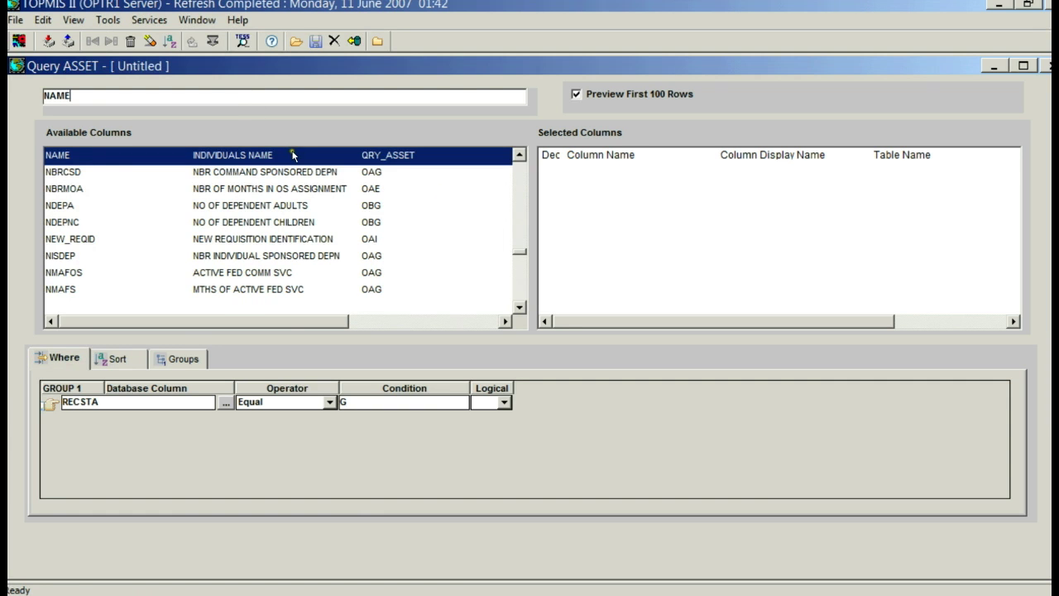
pyautogui.doubleClick(292, 156)
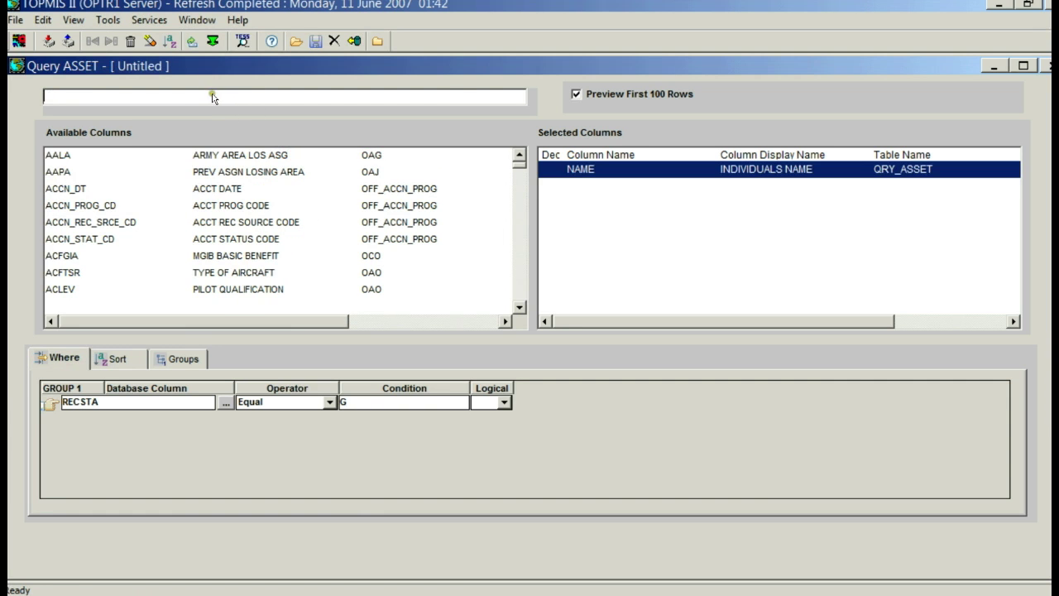
pyautogui.write('PGRAD')
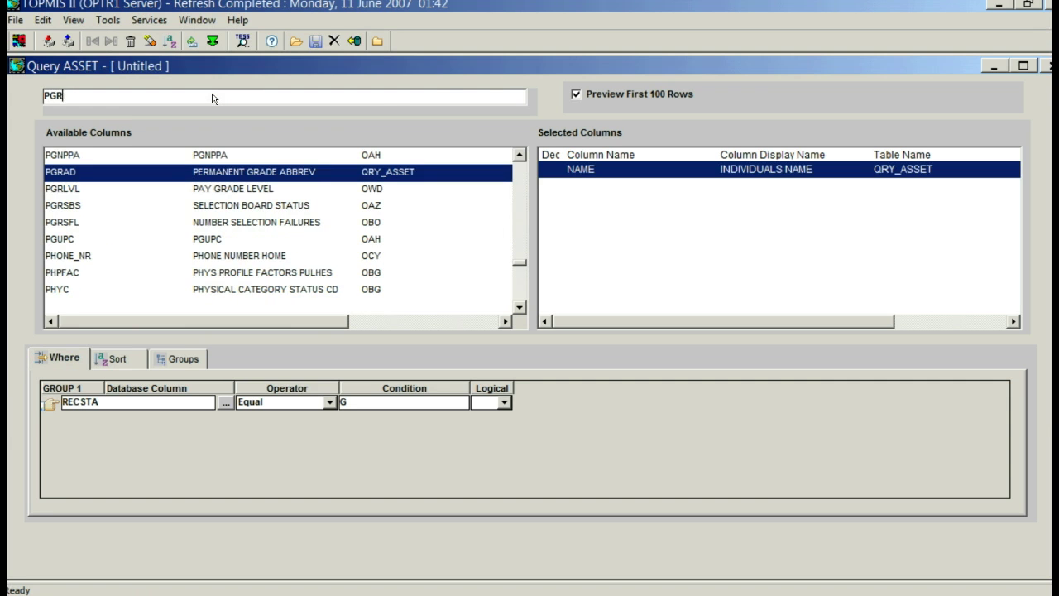
pyautogui.doubleClick(203, 178)
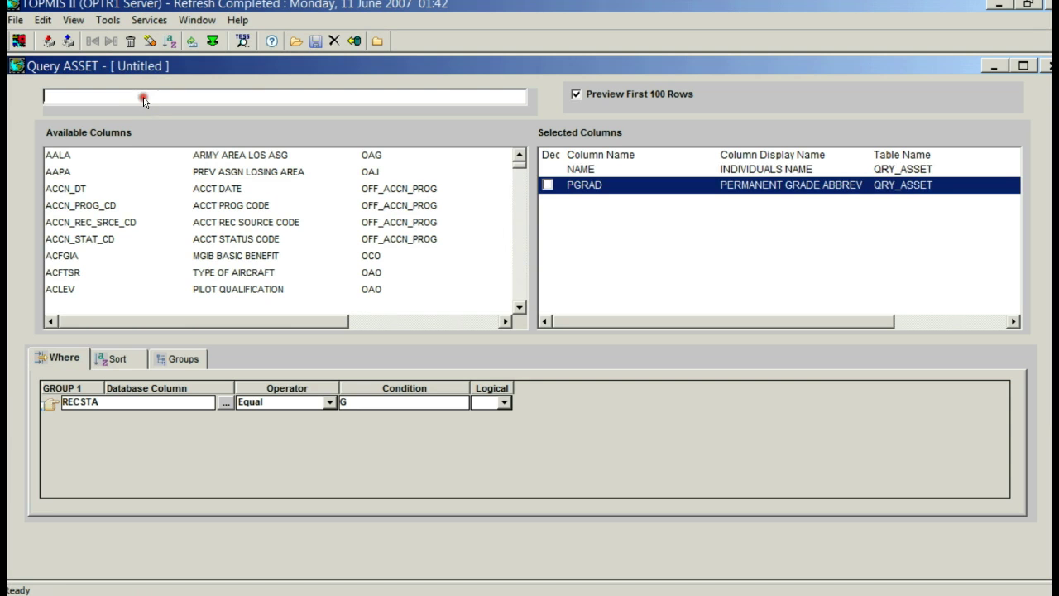
# - Add the CURUIC and CRMGOF columns to the query's selected columns and run the query
pyautogui.write('CUR')
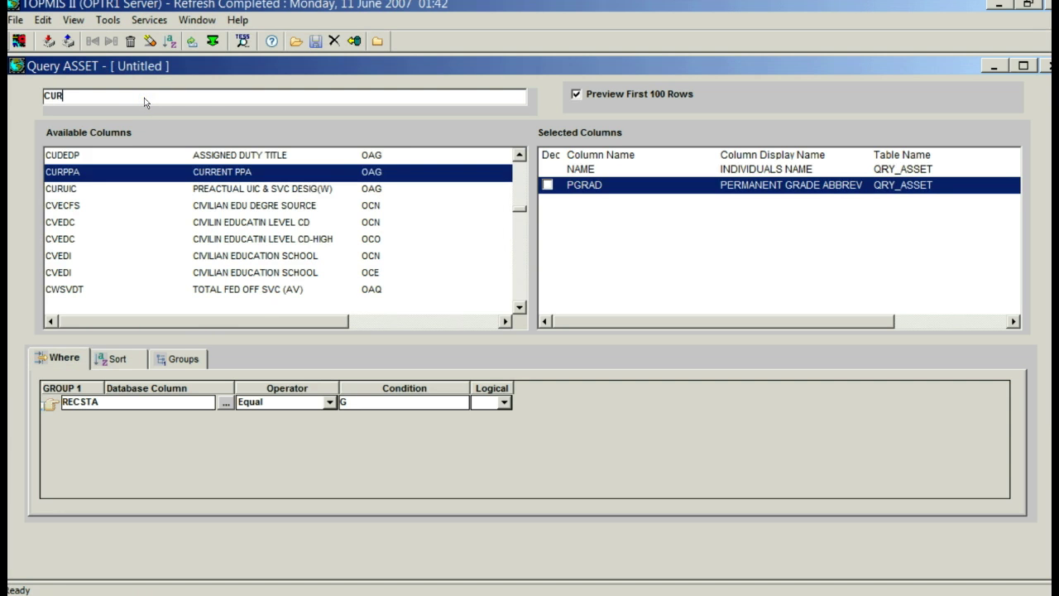
pyautogui.write('UIC')
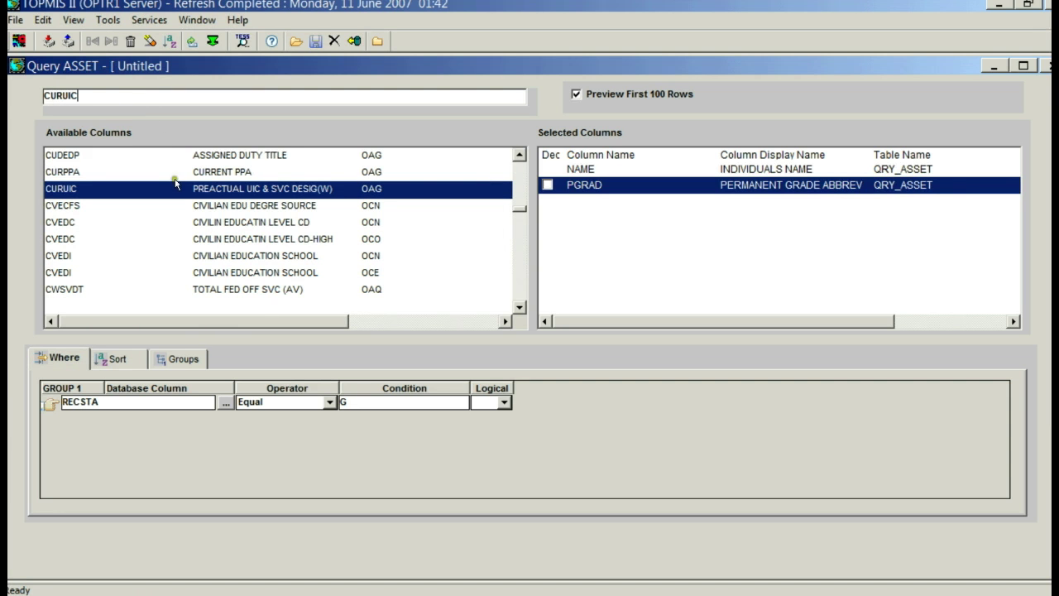
pyautogui.doubleClick(174, 188)
pyautogui.click(133, 97)
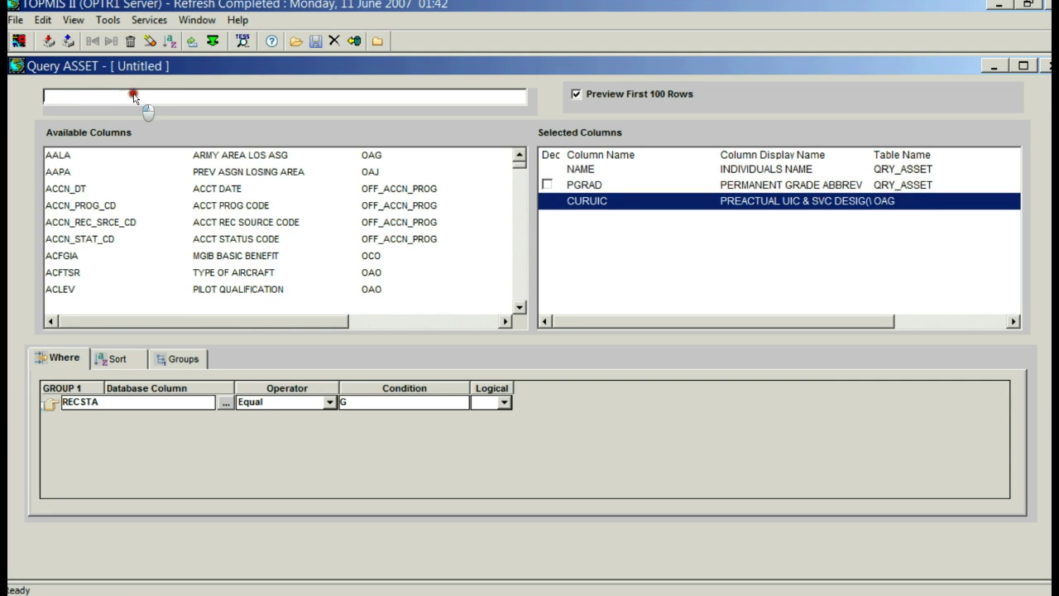
pyautogui.write('CRMGOF')
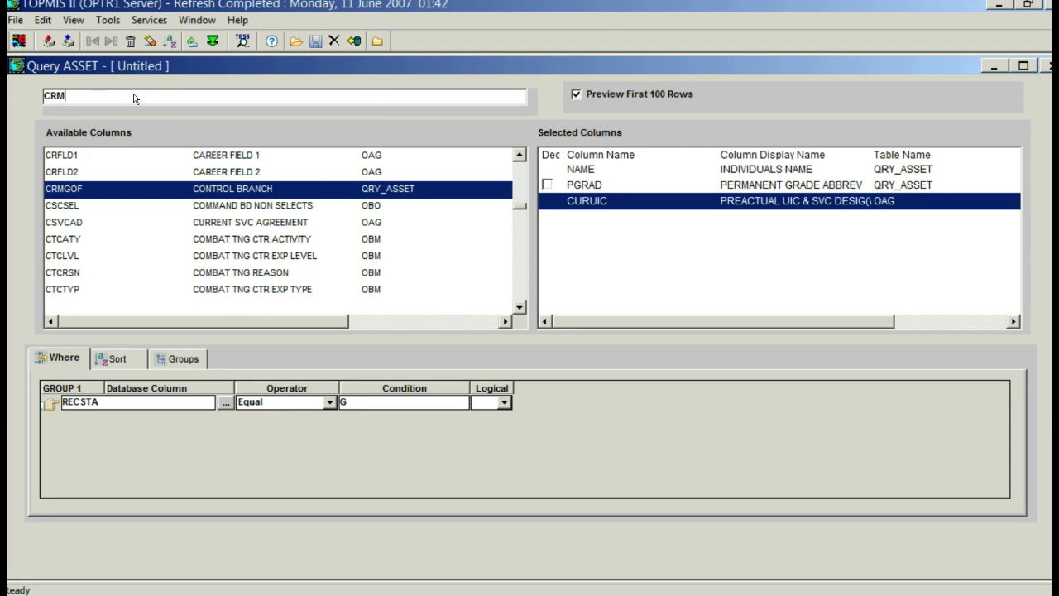
pyautogui.click(145, 190)
pyautogui.doubleClick(145, 190)
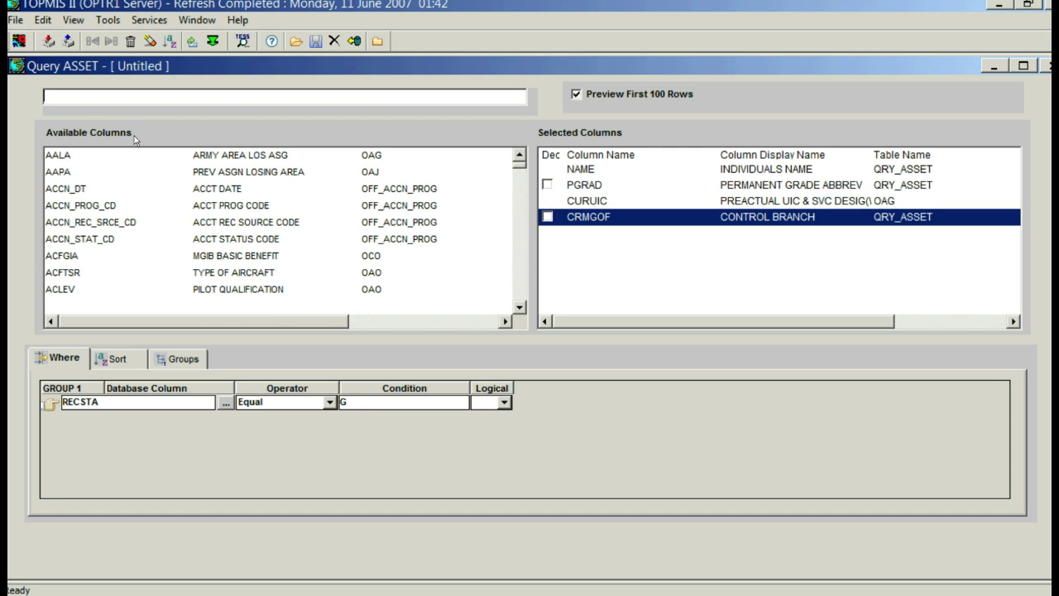
pyautogui.click(353, 40)
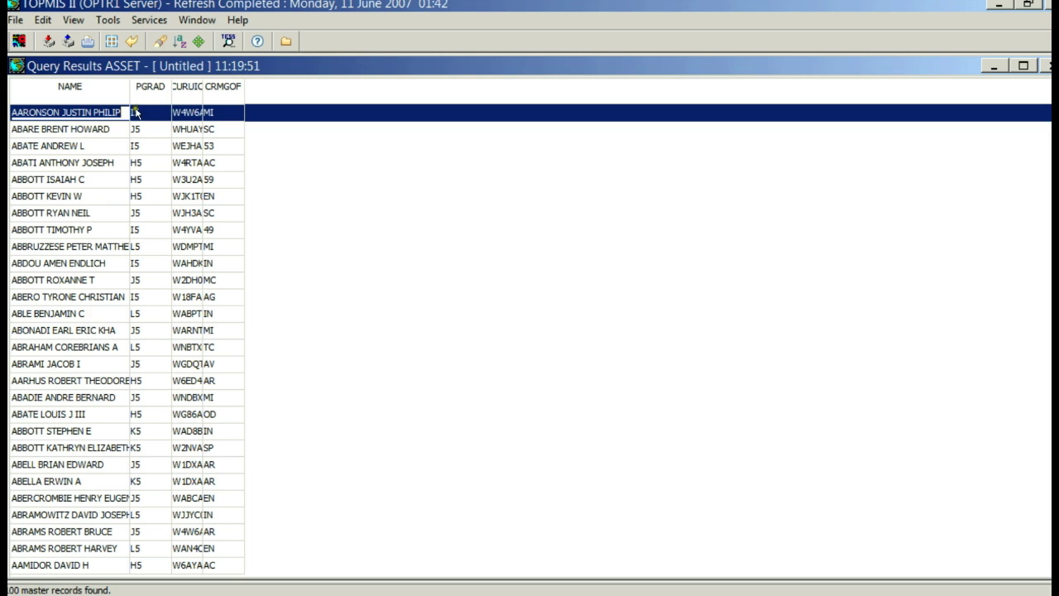
# - Launch the Export Data Window to File utility for the query results and dismiss the restrictions message
pyautogui.click(18, 42)
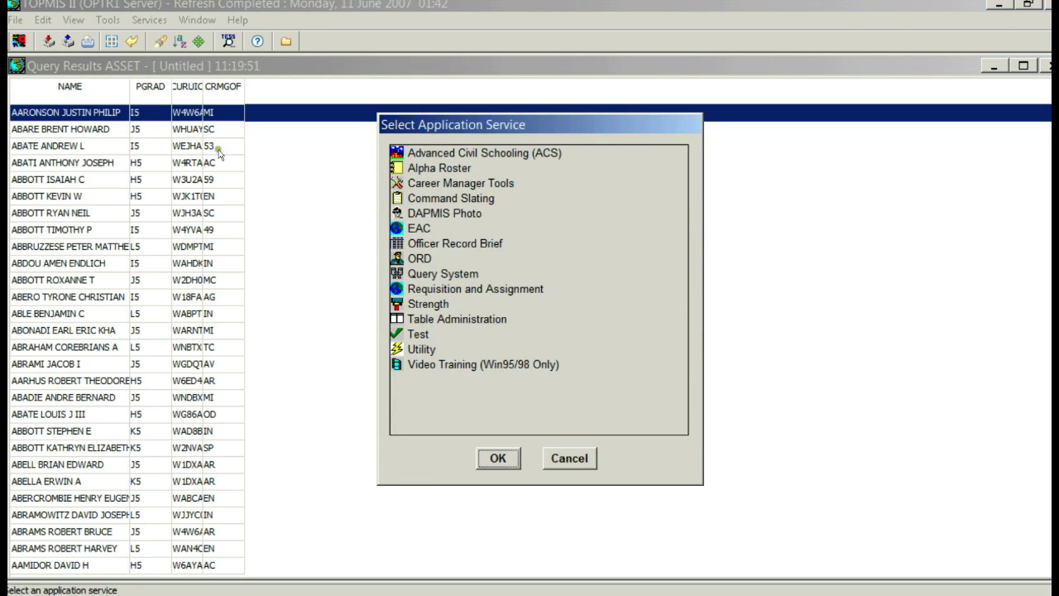
pyautogui.doubleClick(422, 349)
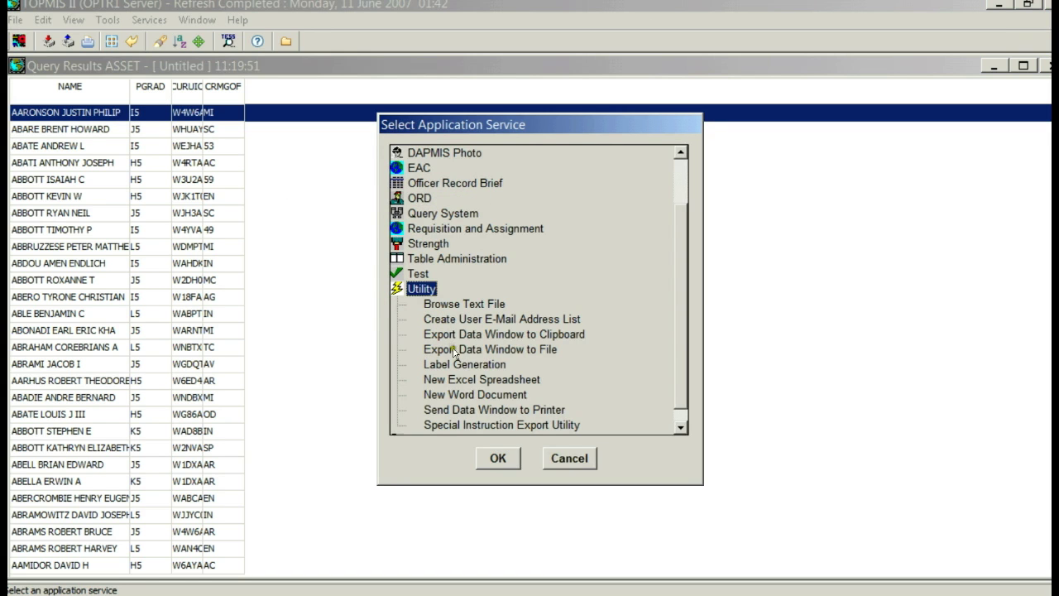
pyautogui.click(453, 351)
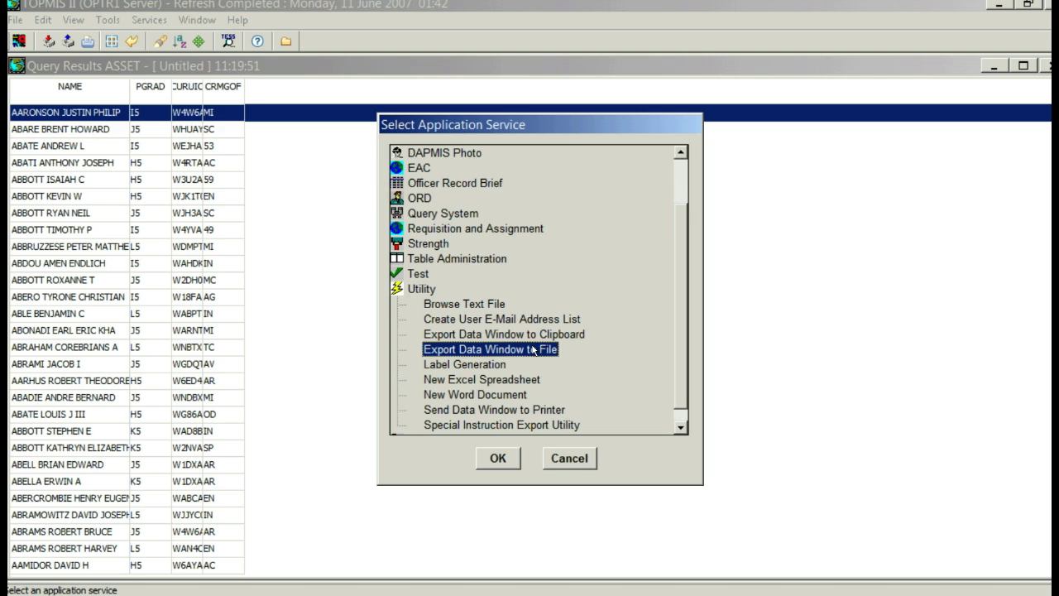
pyautogui.click(493, 458)
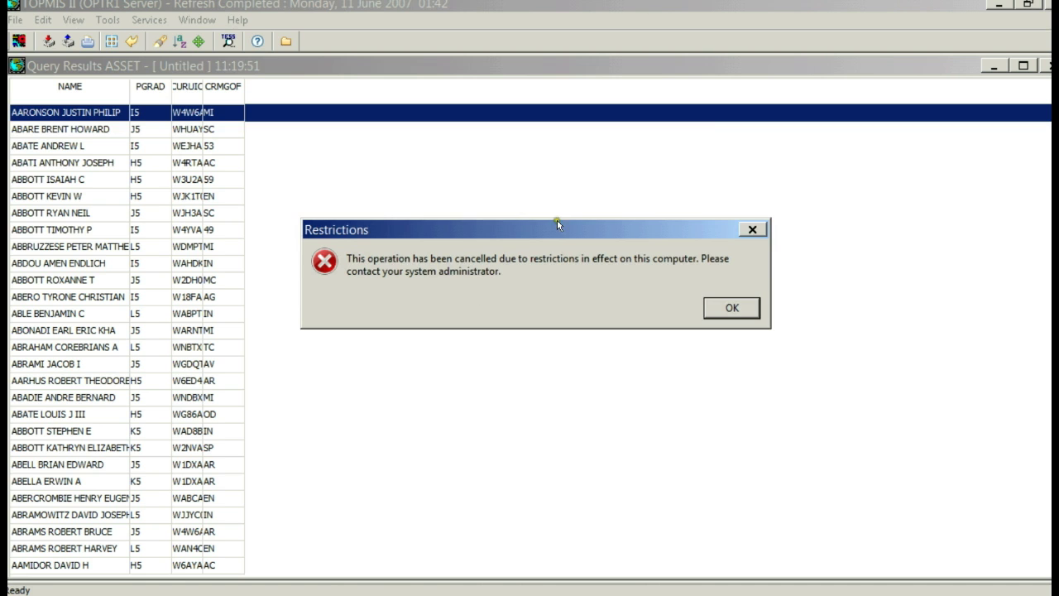
pyautogui.click(733, 308)
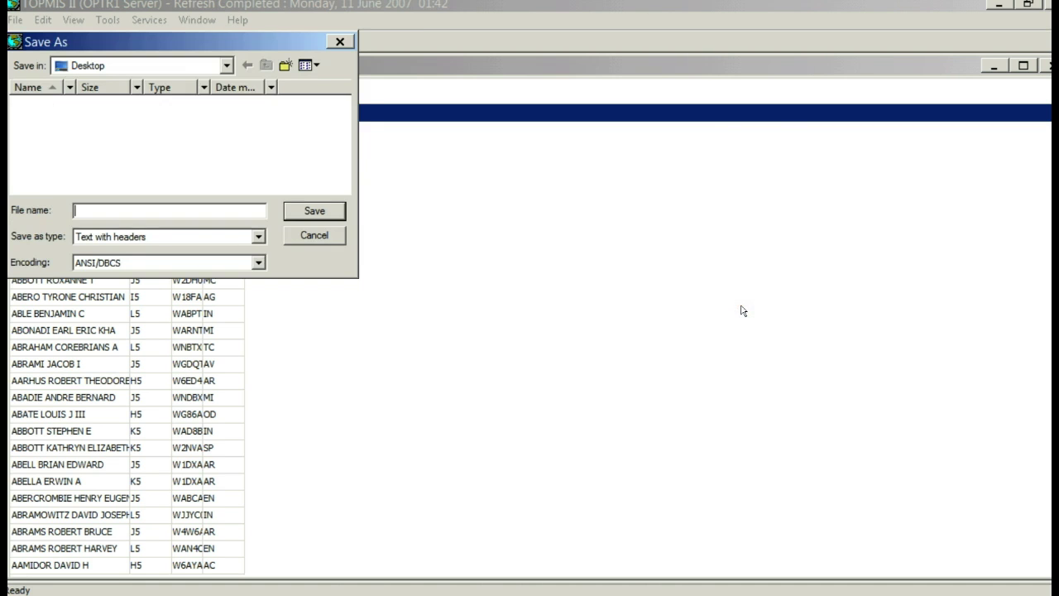
# - Set the save location to the Desktop folder inside the user's profile under Users on the C$ (\\Client) (V:) drive
pyautogui.moveTo(149, 41); pyautogui.dragTo(483, 68)
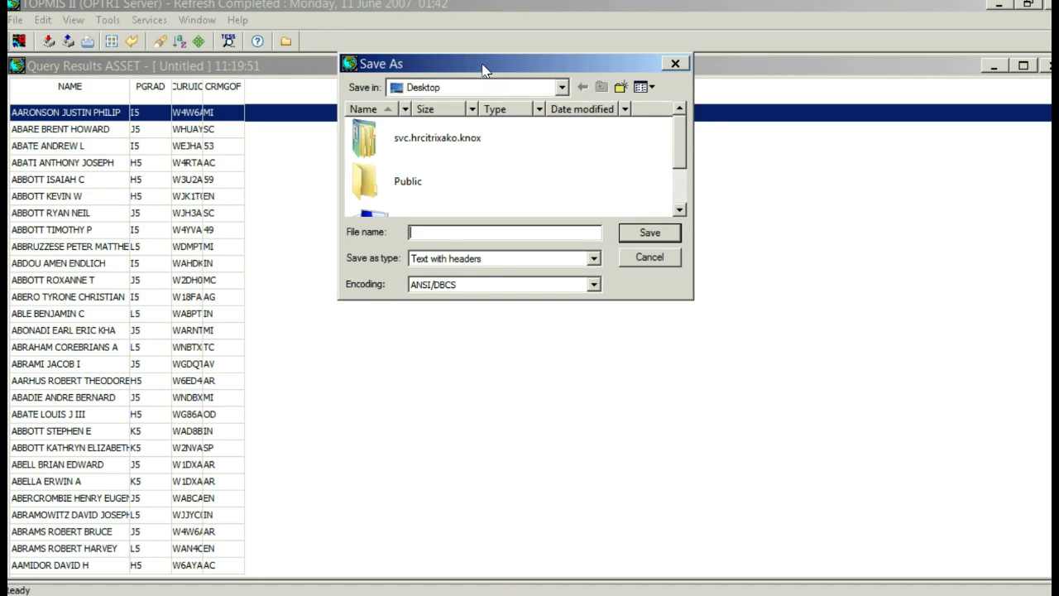
pyautogui.click(474, 130)
pyautogui.click(563, 86)
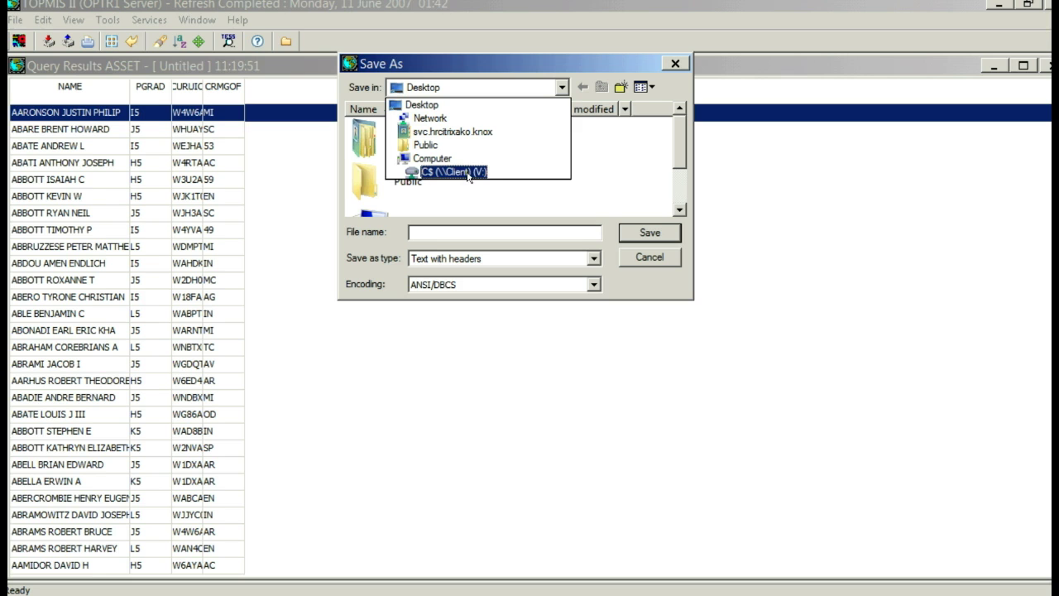
pyautogui.click(467, 172)
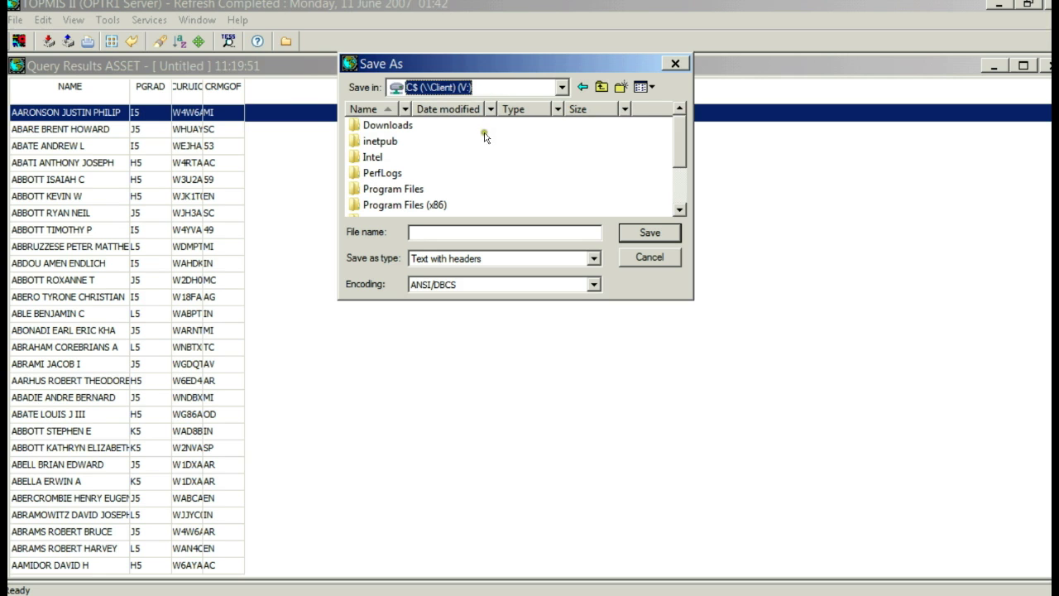
pyautogui.click(675, 183)
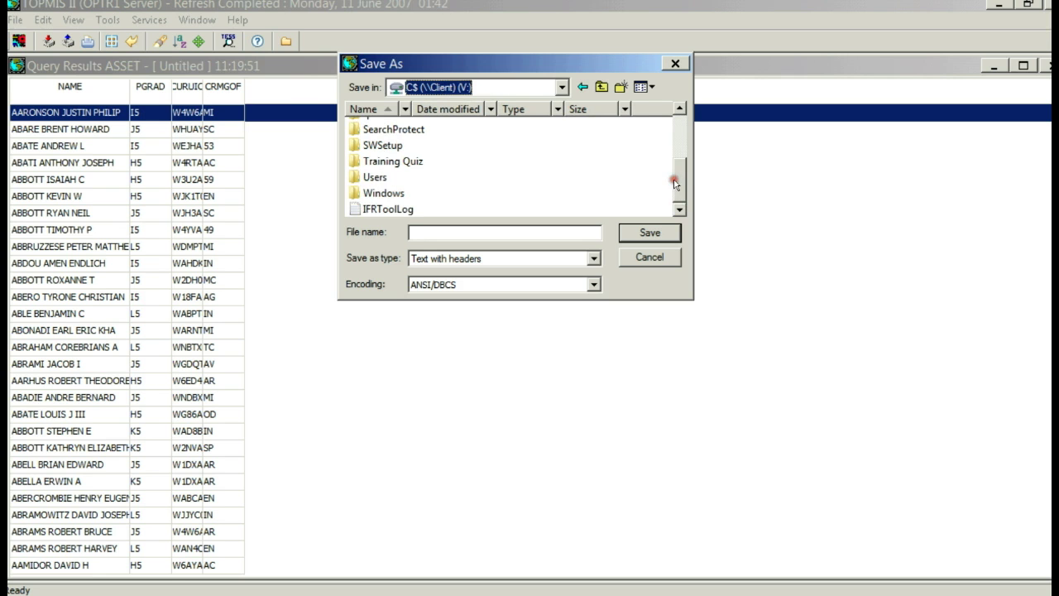
pyautogui.click(373, 178)
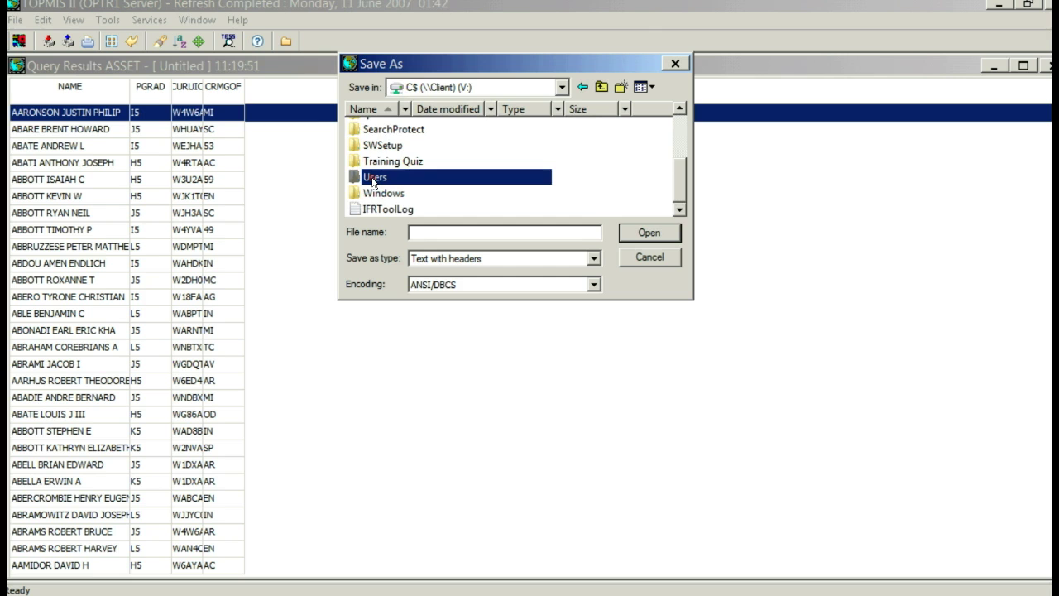
pyautogui.doubleClick(373, 178)
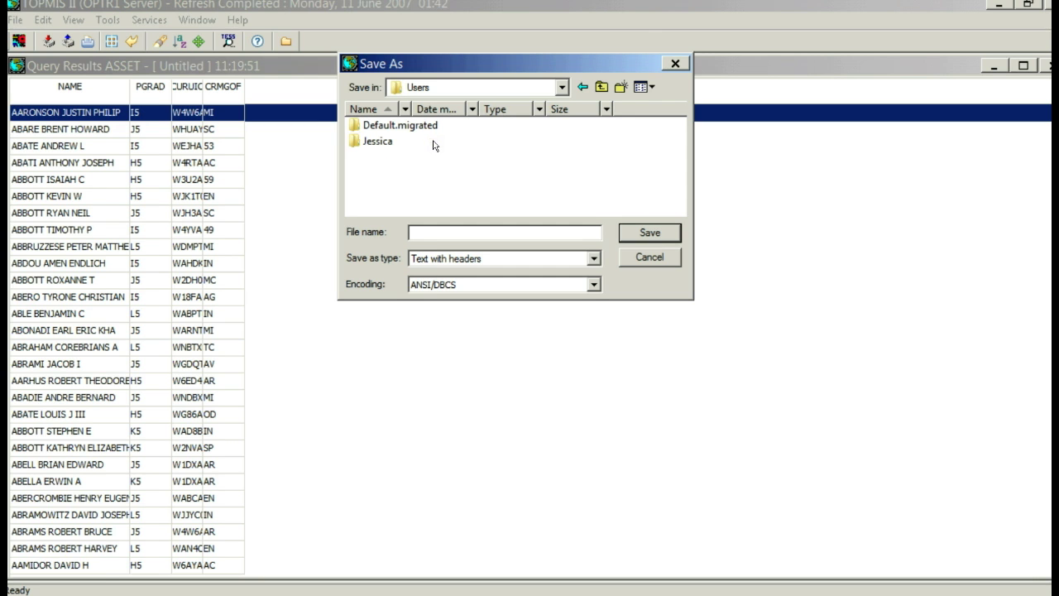
pyautogui.click(381, 173)
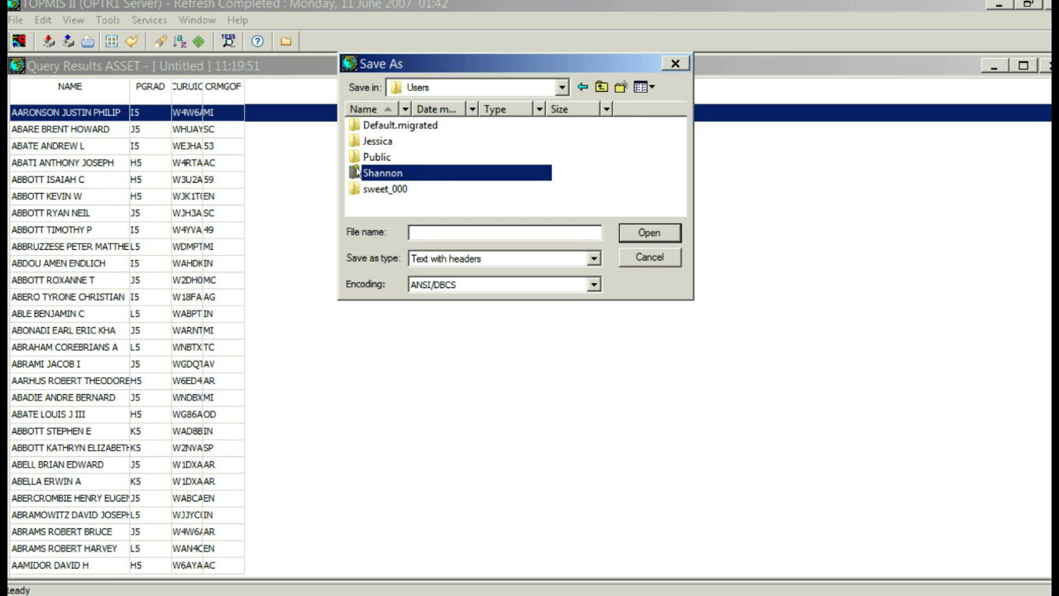
pyautogui.doubleClick(357, 172)
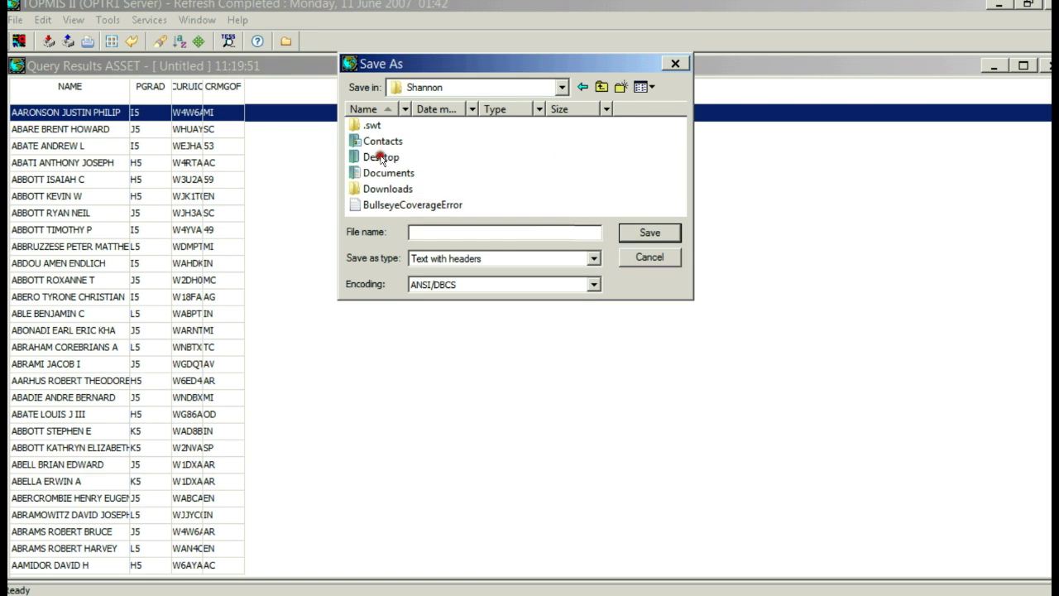
pyautogui.click(381, 158)
pyautogui.doubleClick(381, 158)
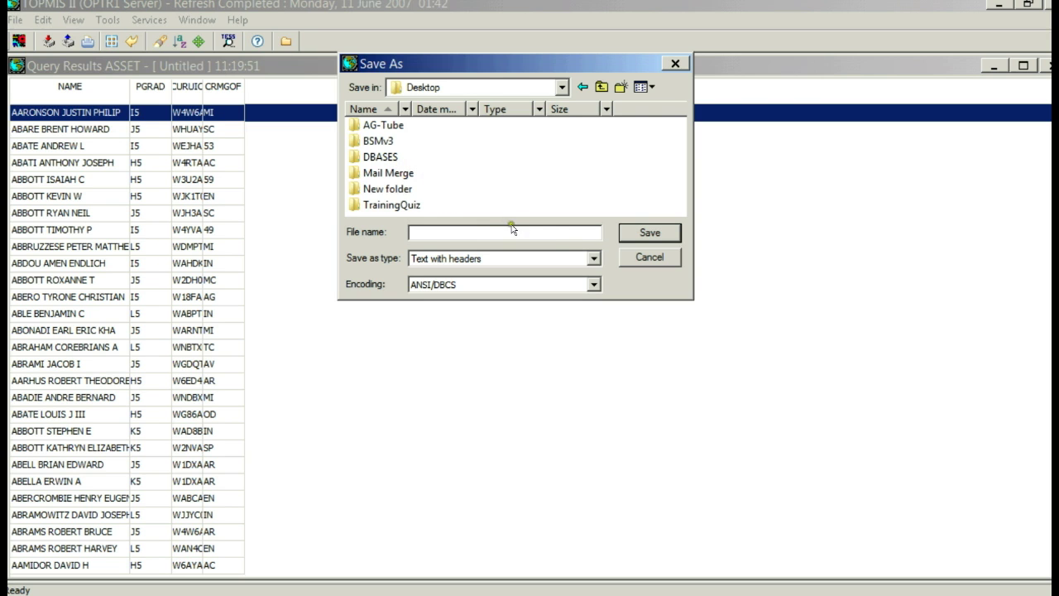
# - Save the export as "TOPMIS EXPORT" in the Excel with headers format
pyautogui.click(593, 258)
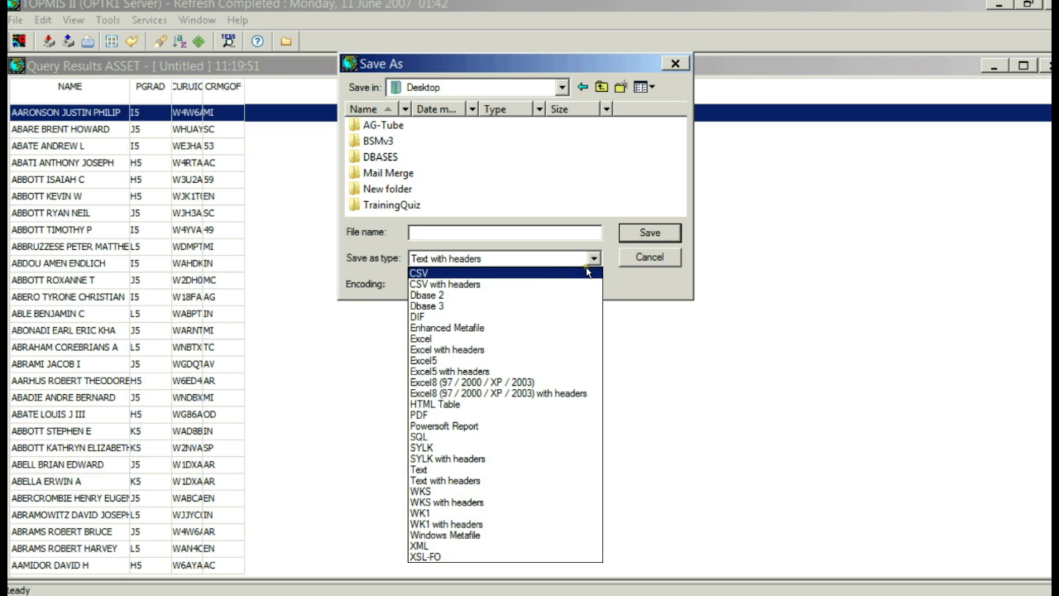
pyautogui.click(464, 349)
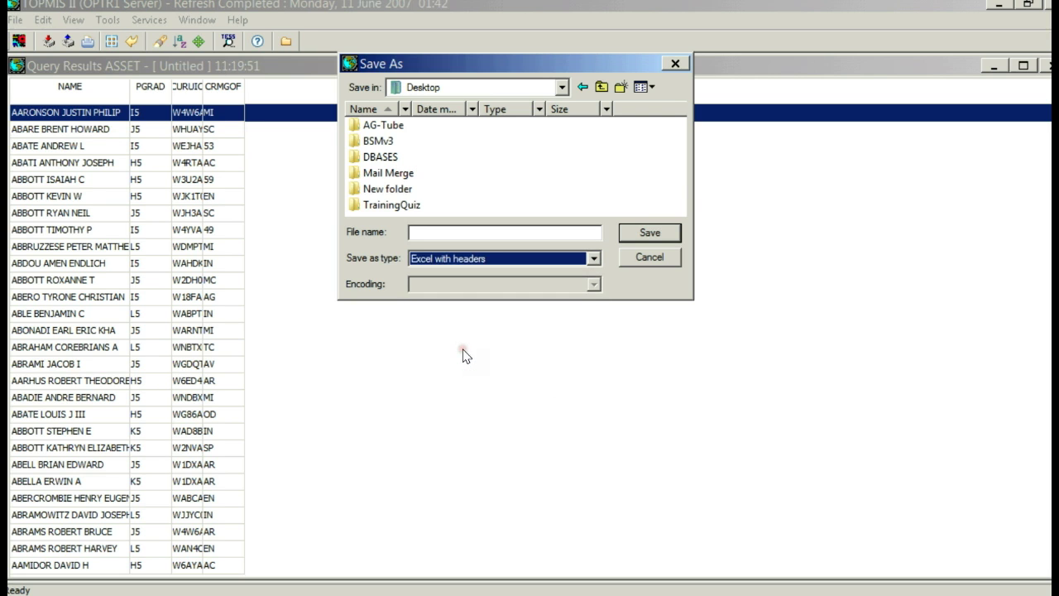
pyautogui.click(436, 237)
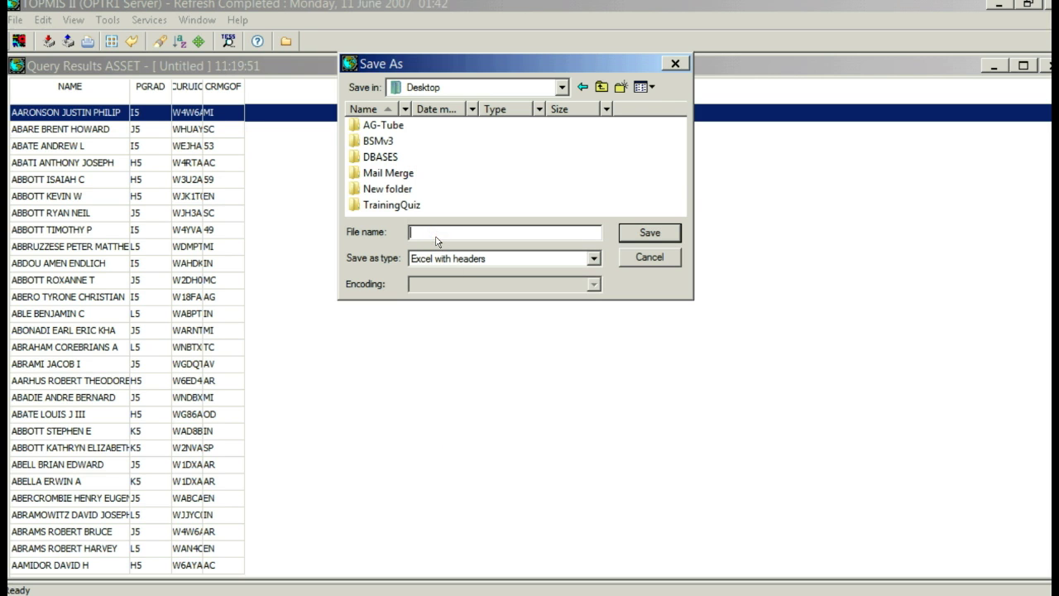
pyautogui.write('TOPMIS EXPORT')
pyautogui.click(650, 234)
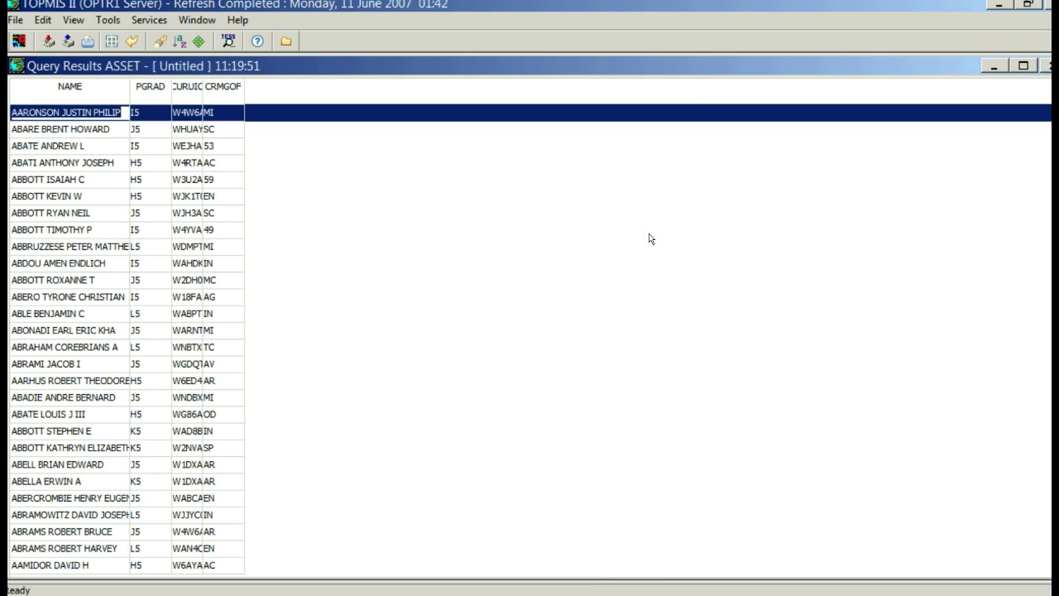
# - Switch to the local desktop, open TOPMIS EXPORT.xls in Excel and select its header row 1 to check the exported columns
pyautogui.press('super+d')
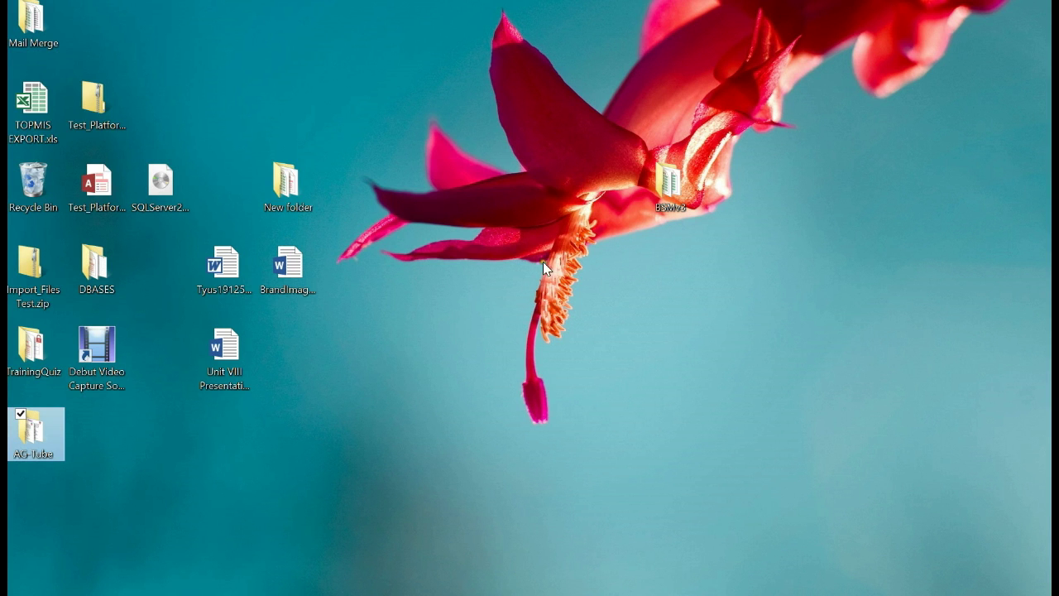
pyautogui.doubleClick(37, 106)
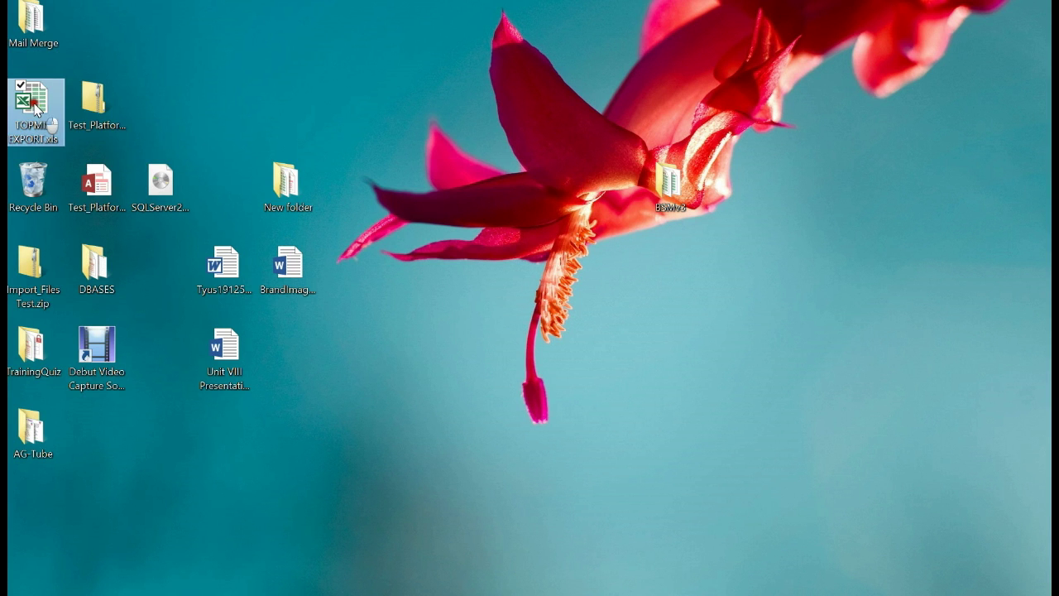
pyautogui.moveTo(37, 106); pyautogui.dragTo(478, 278)
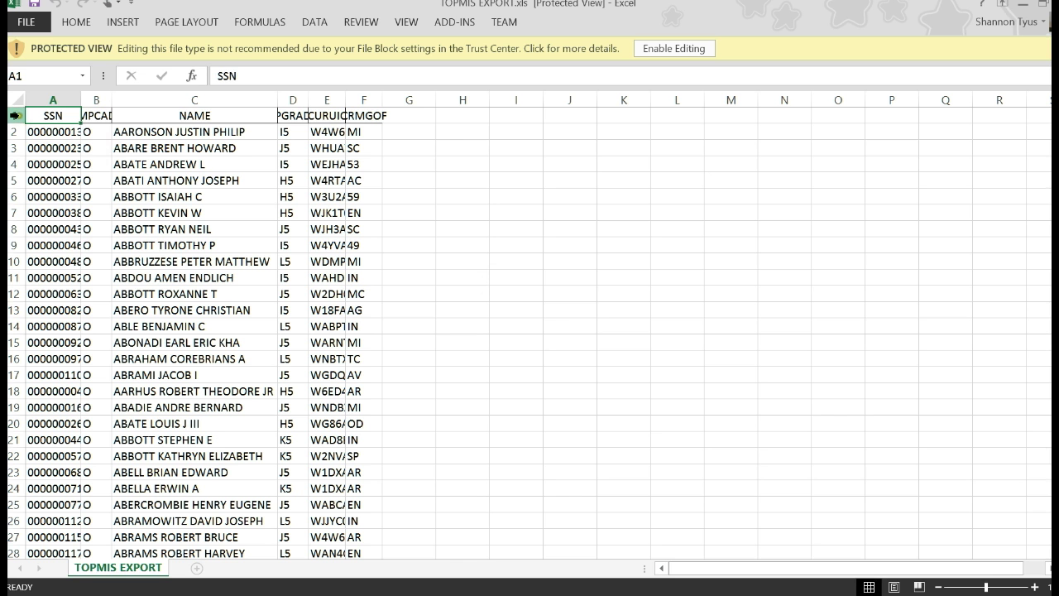
pyautogui.click(15, 115)
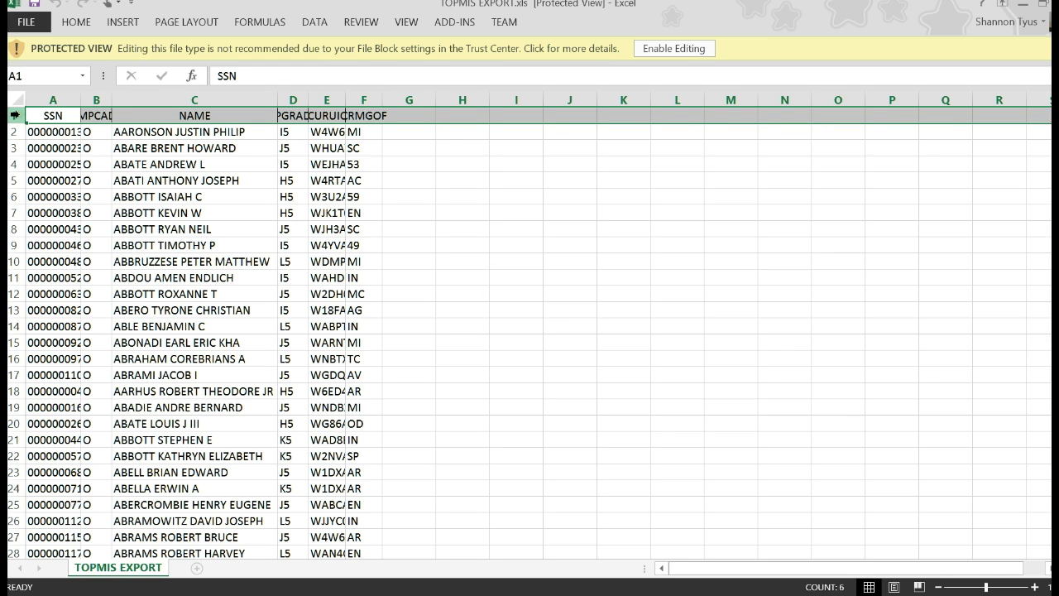